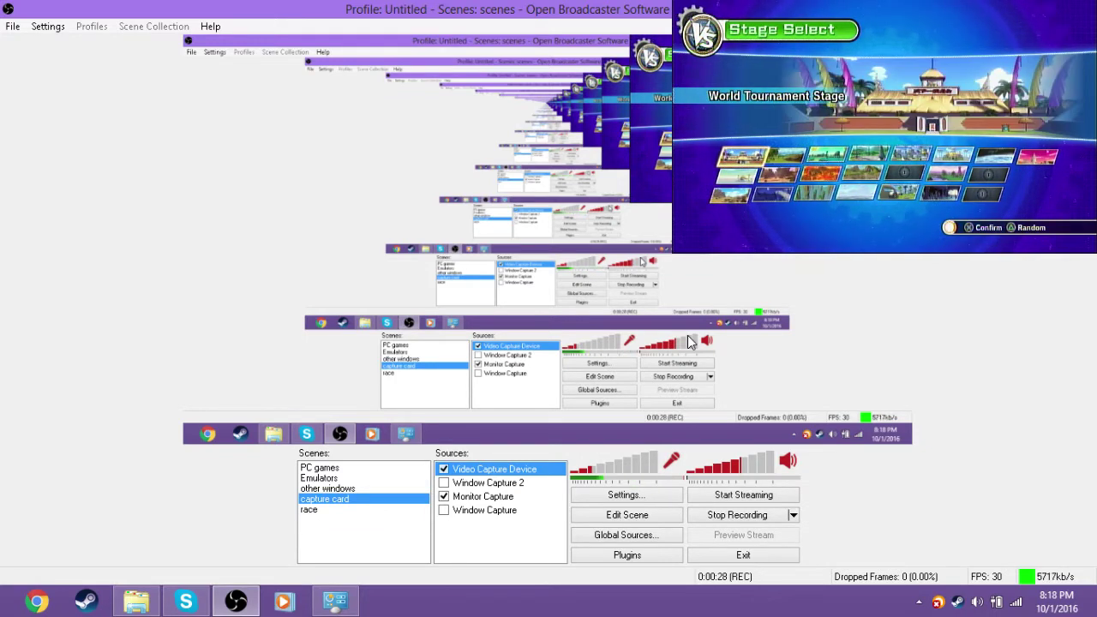
Set the Video Capture Device source's audio input device to Line (Dazzle Video Capture USB Audio Device)
right_click(521, 471)
left_click(566, 461)
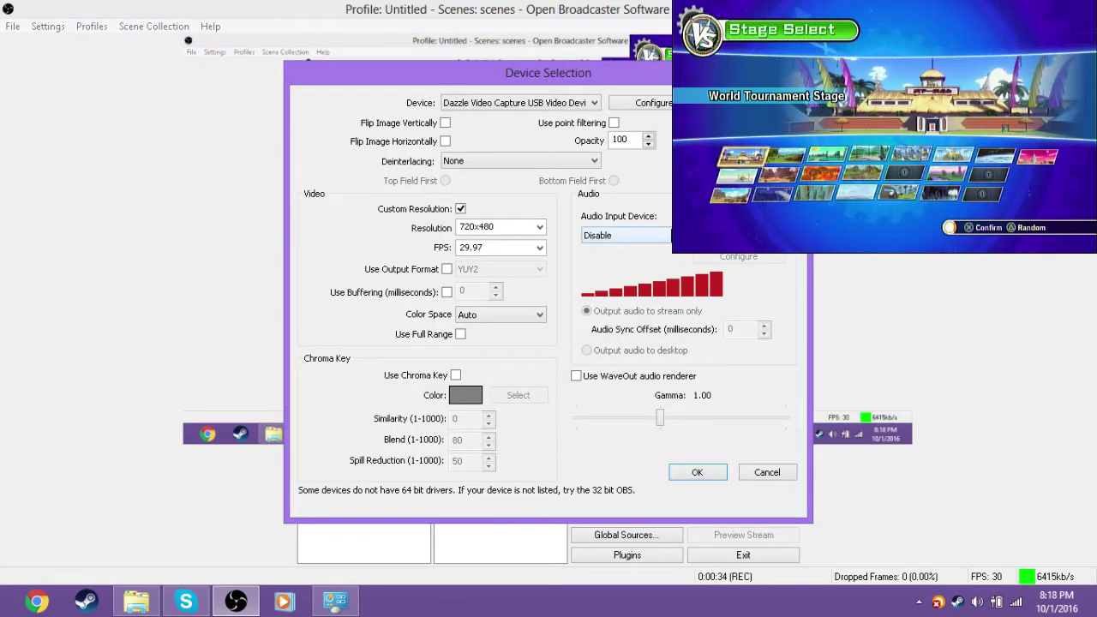
left_click(686, 236)
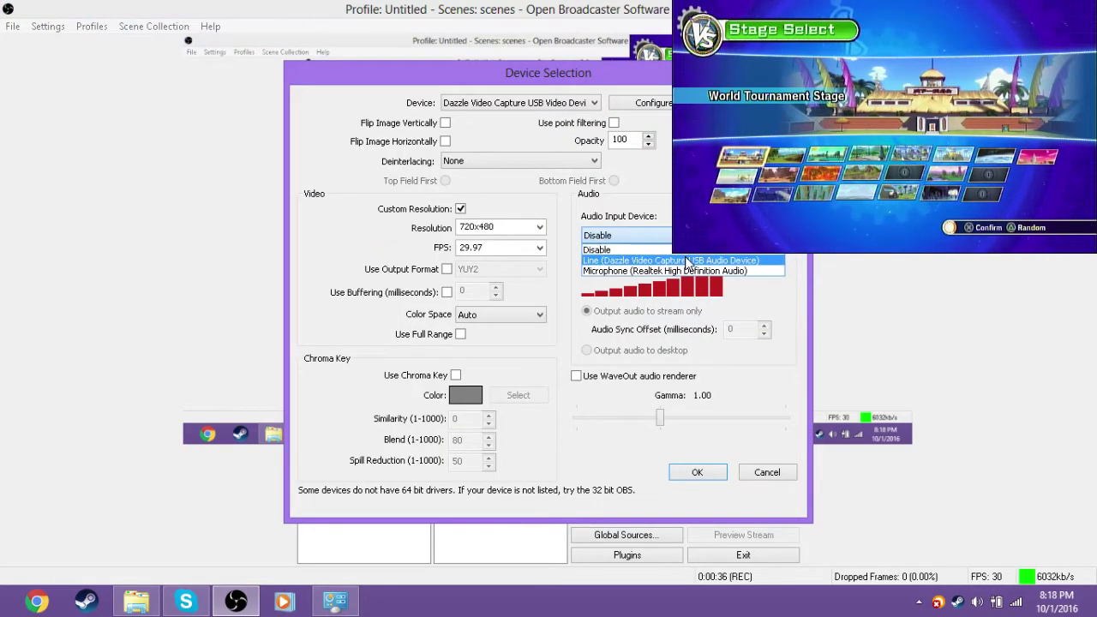
left_click(689, 260)
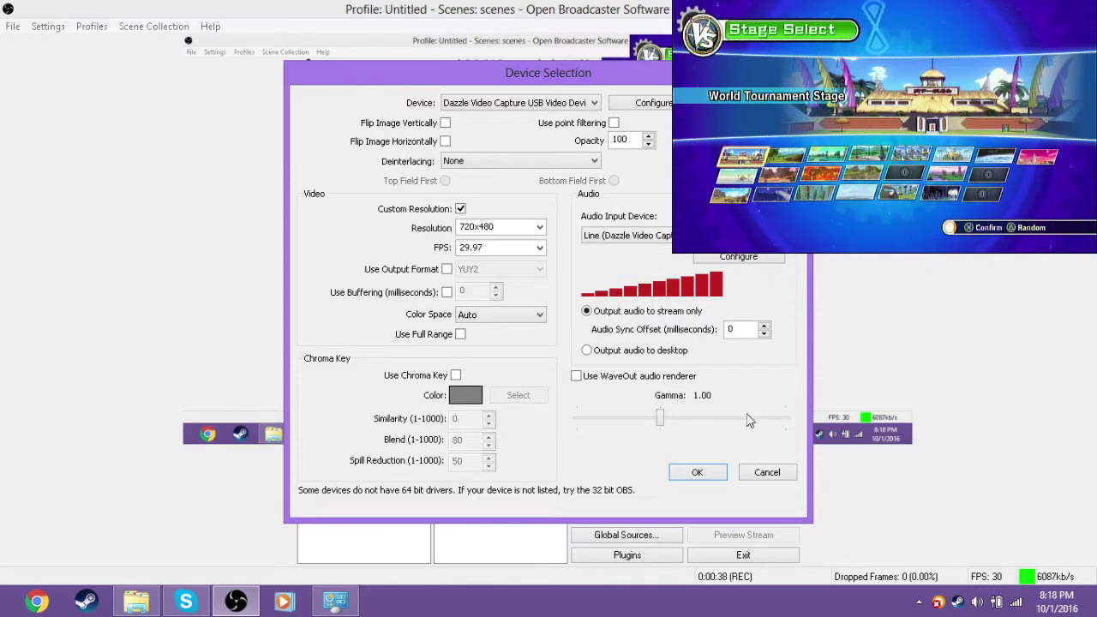
left_click(714, 474)
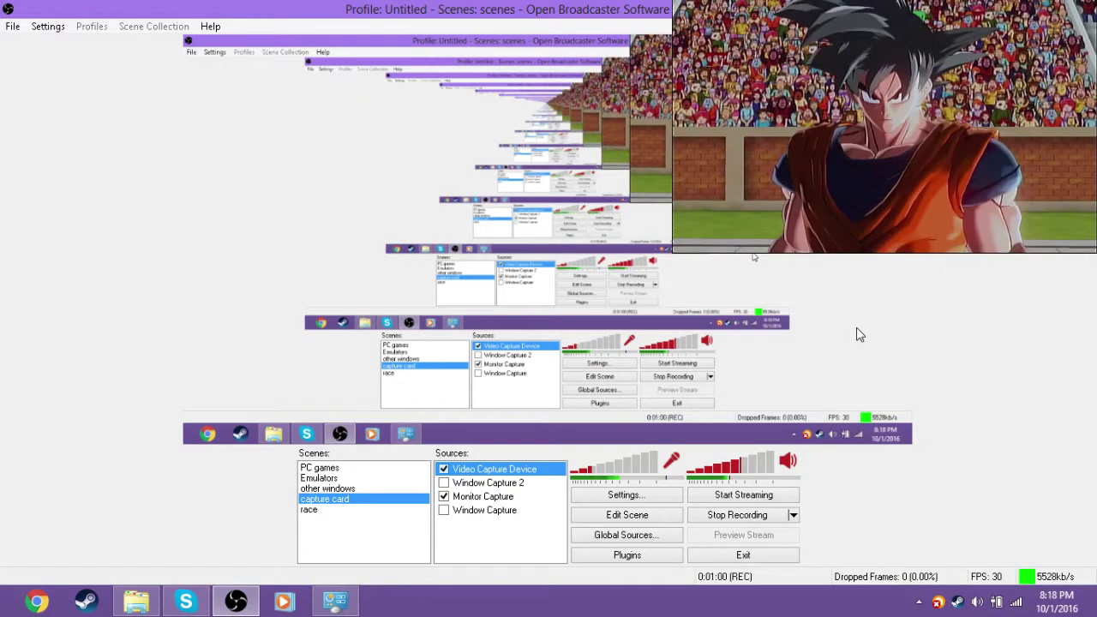
Set the Video Capture Device source to output its audio to desktop
right_click(540, 469)
left_click(542, 459)
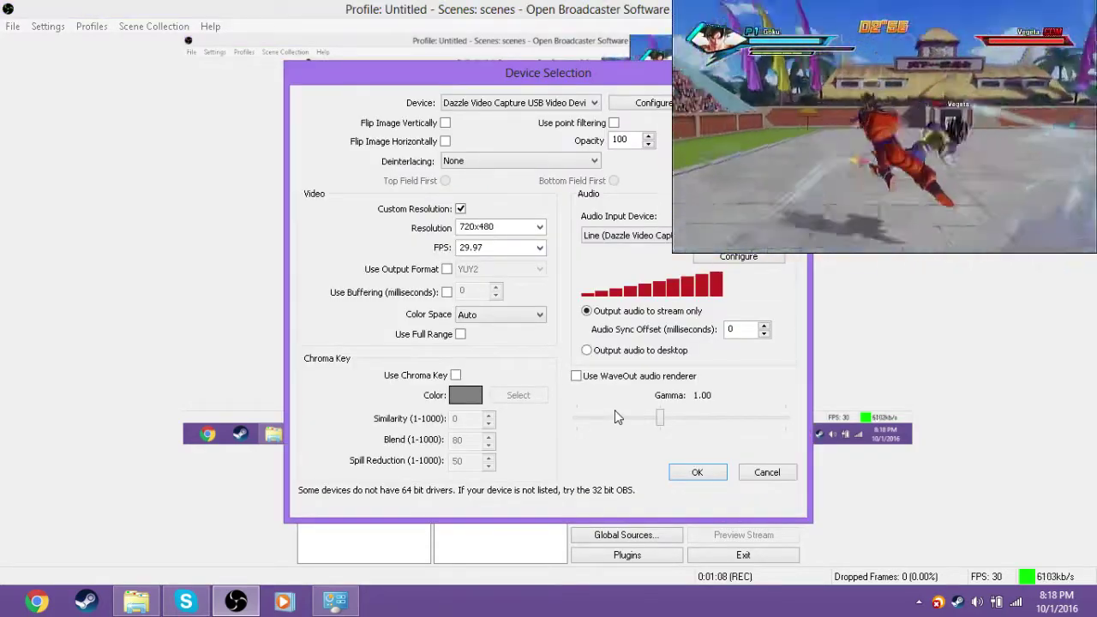
left_click(596, 352)
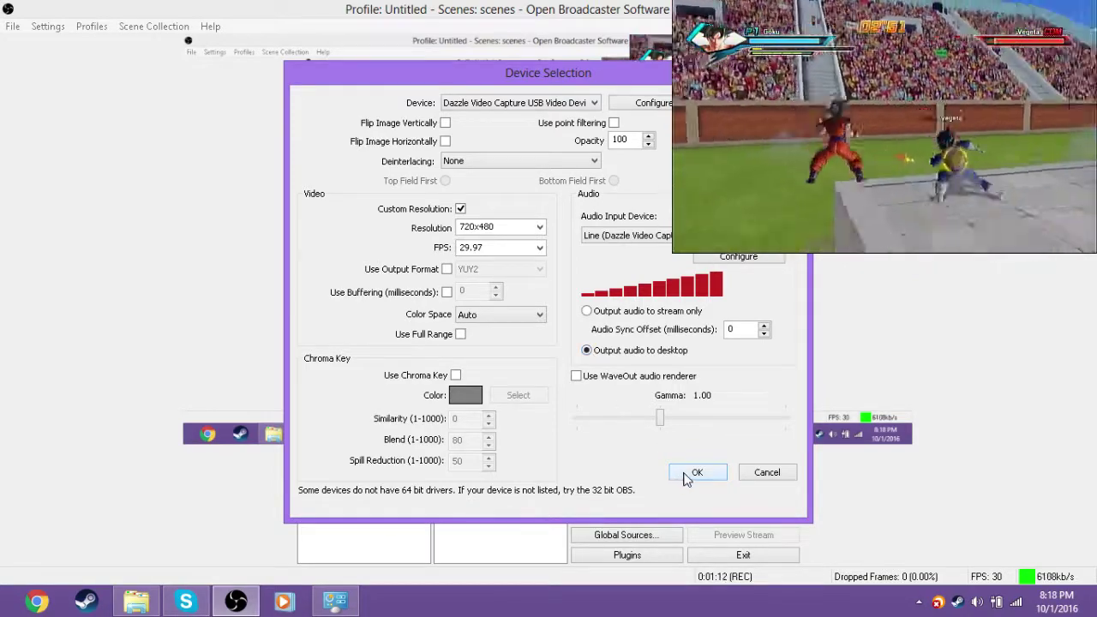
left_click(694, 474)
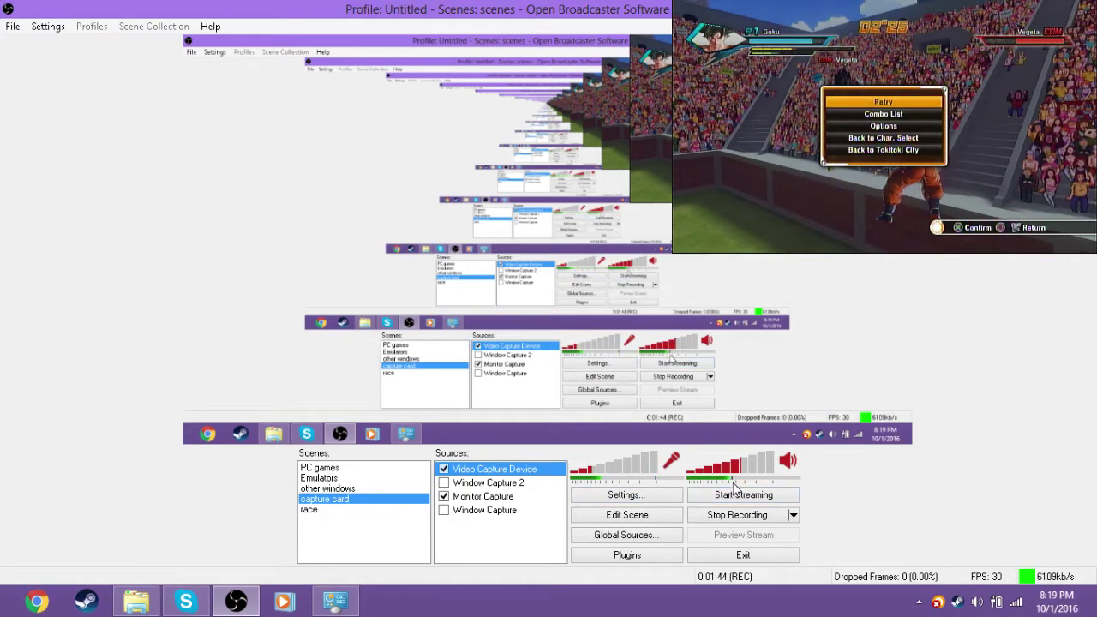
Set the Video Capture Device source's audio input device to Disable and accept the device settings
right_click(538, 469)
left_click(623, 575)
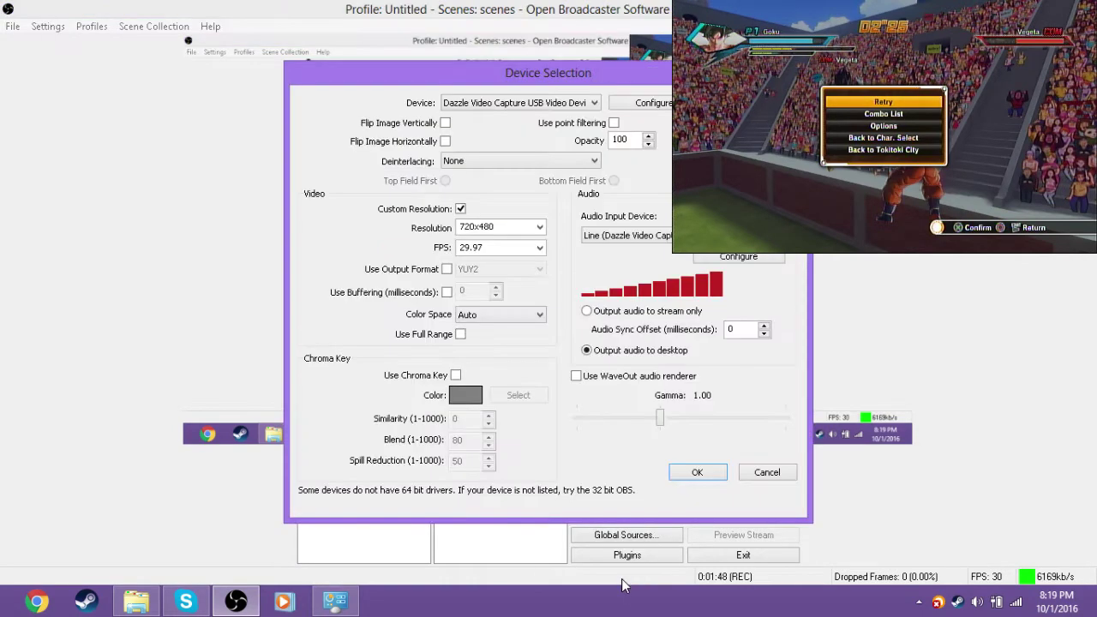
left_click(651, 239)
left_click(650, 249)
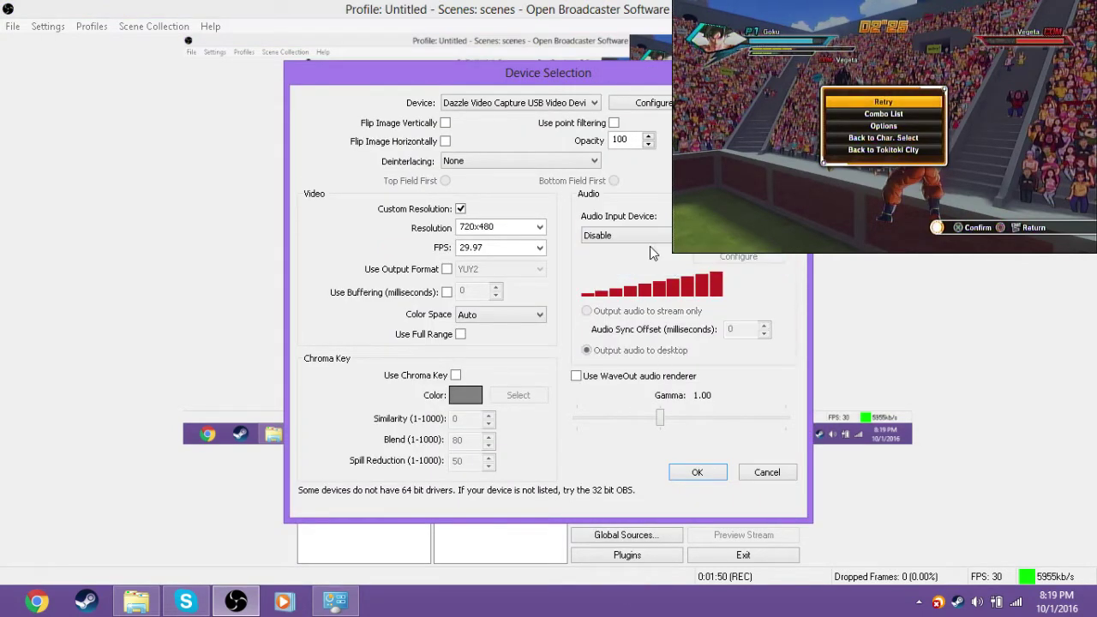
left_click(698, 473)
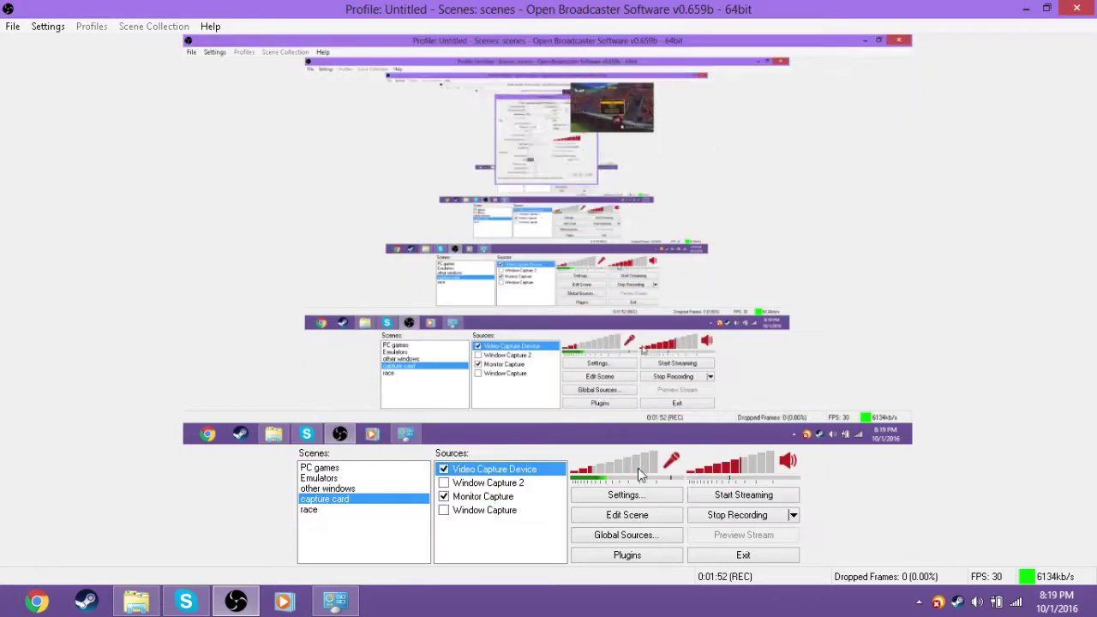
Switch to the Control Panel and open the properties of the Dazzle Line recording device in the Sound settings
left_click(347, 608)
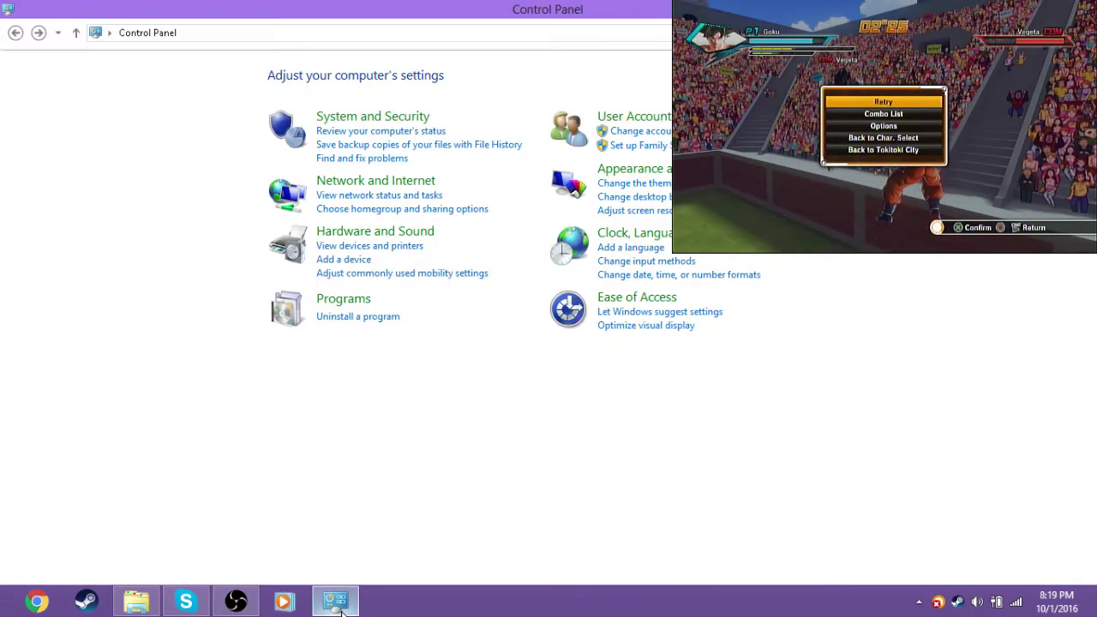
left_click(291, 240)
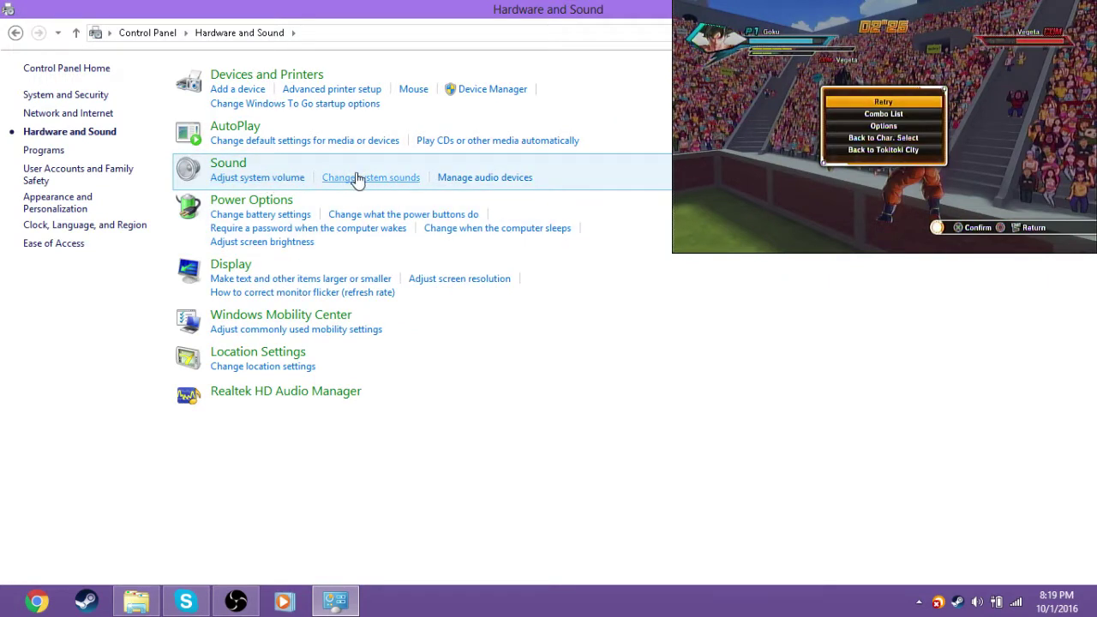
left_click(468, 179)
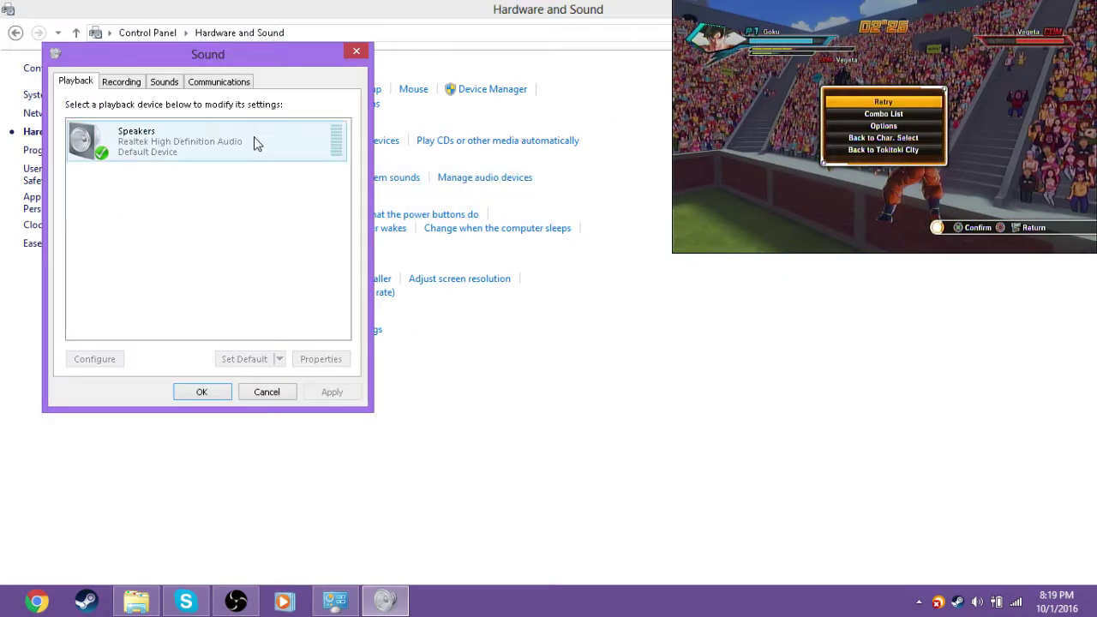
left_click(136, 83)
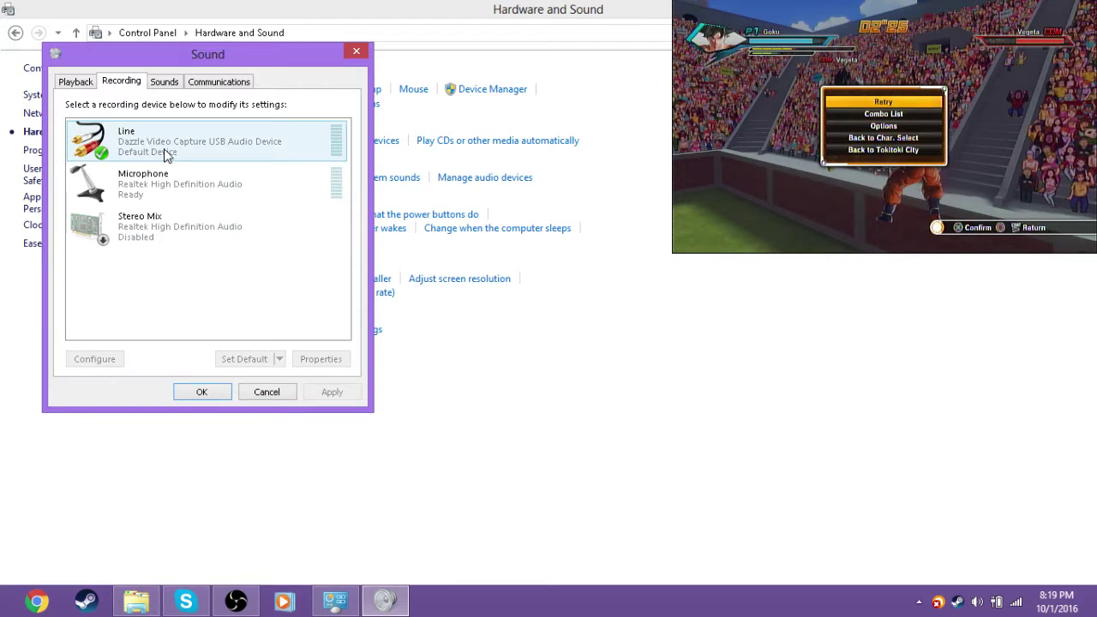
left_click(167, 156)
left_click(346, 360)
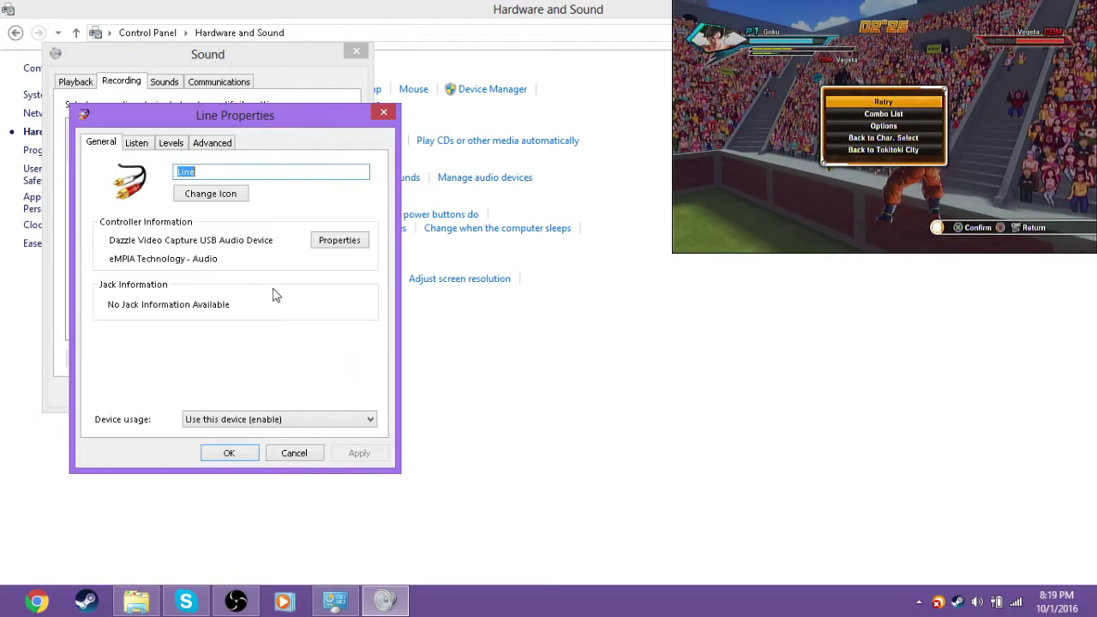
Turn off Listen to this device for the Dazzle Line recording device and accept the change
left_click(137, 143)
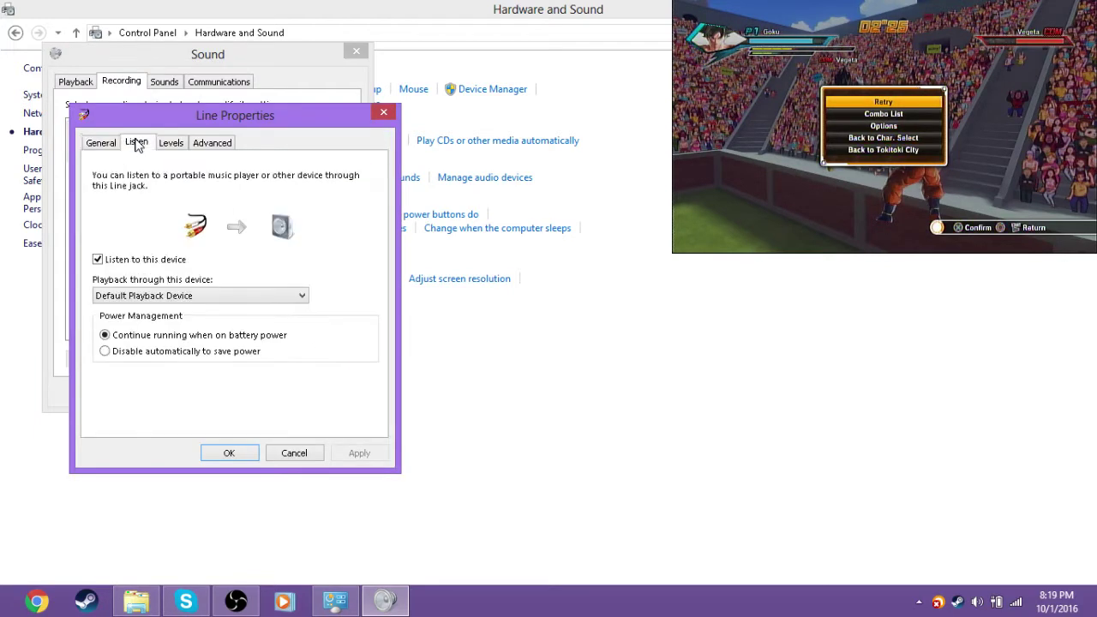
left_click(98, 261)
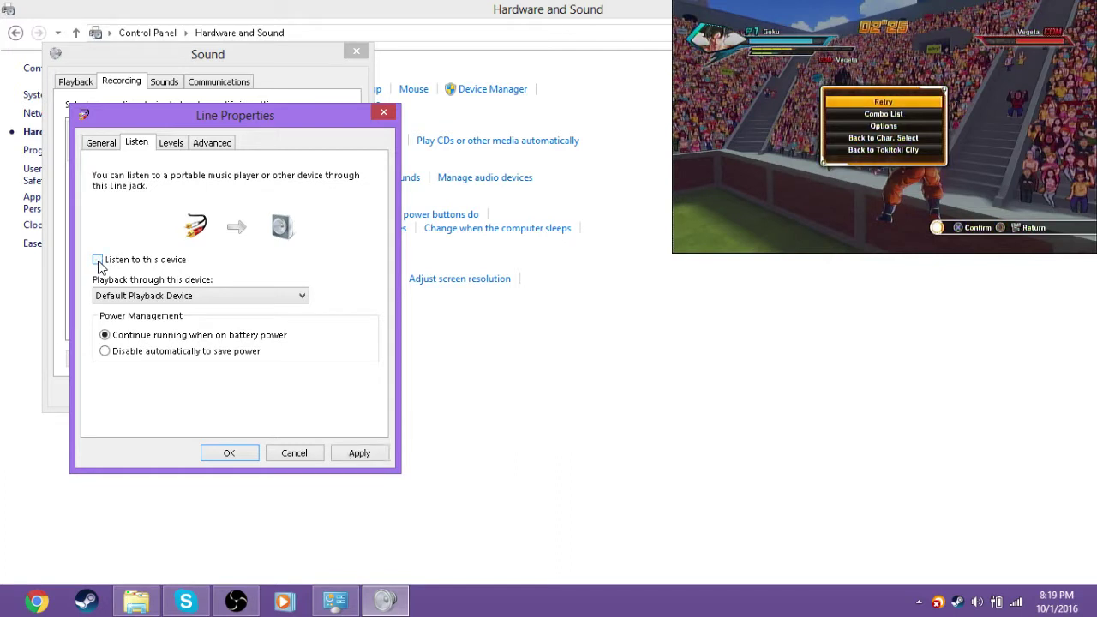
left_click(229, 453)
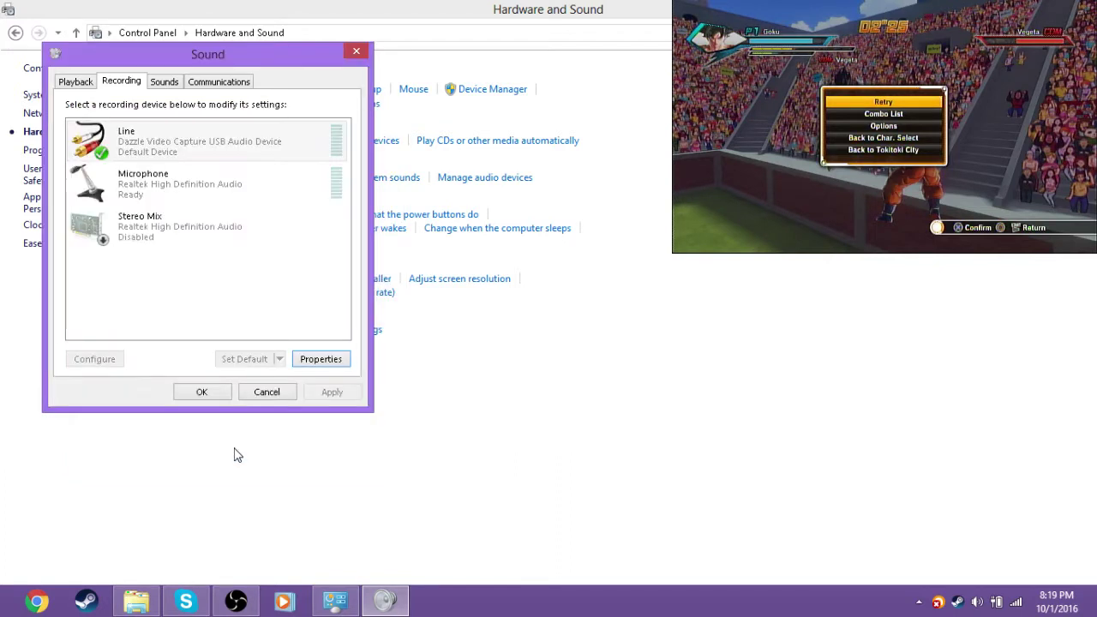
Enable and apply Listen to this device for the Dazzle Line recording device, and switch back to Open Broadcaster Software
right_click(232, 144)
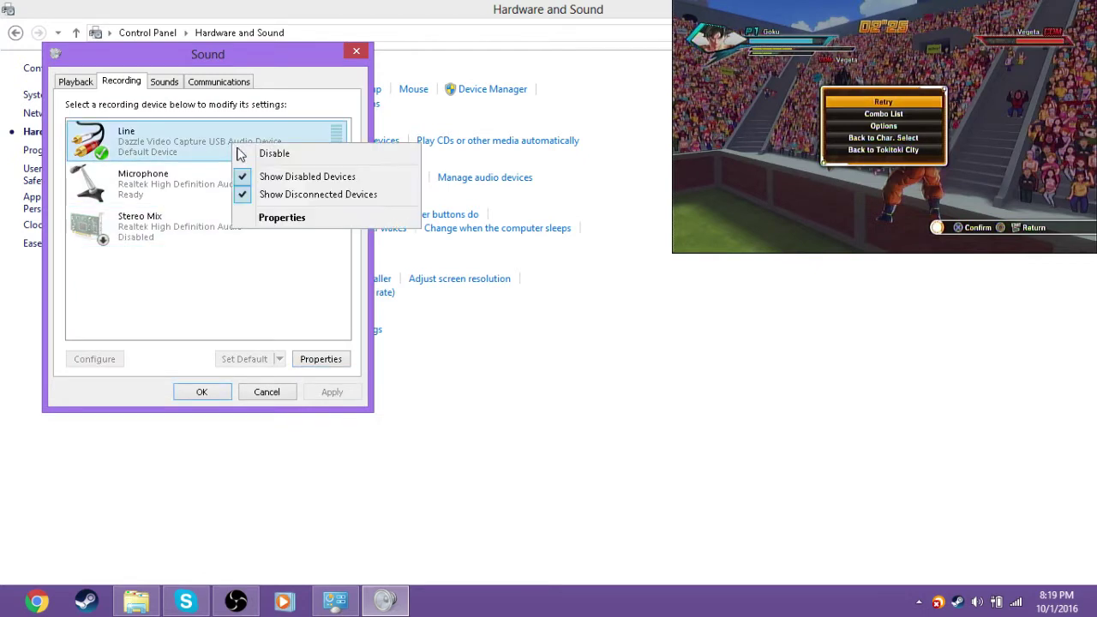
left_click(331, 367)
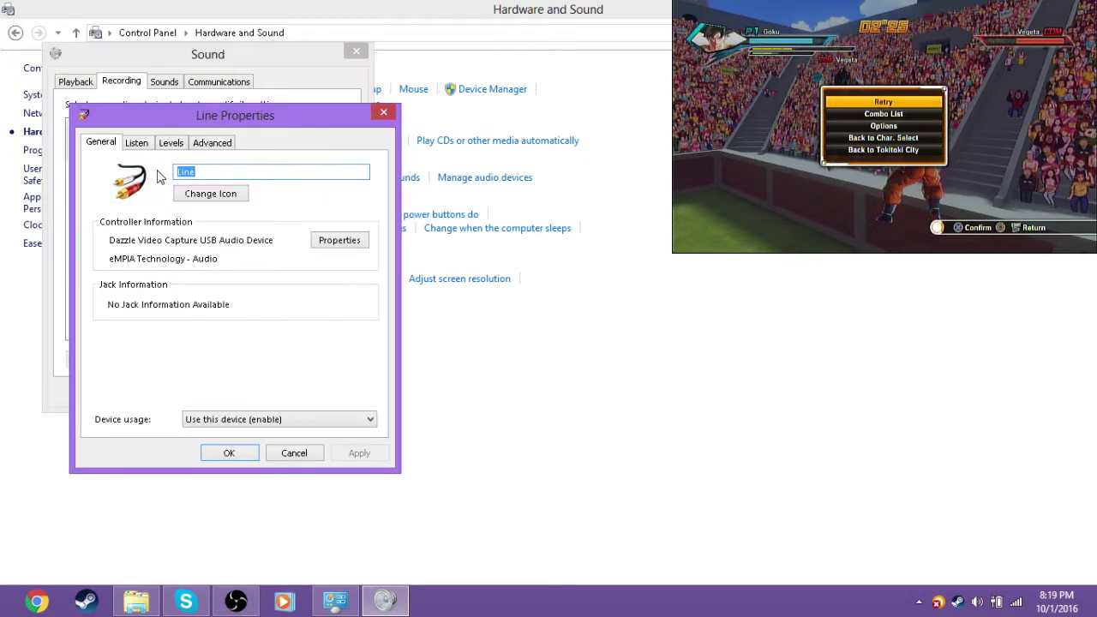
left_click(137, 145)
left_click(121, 259)
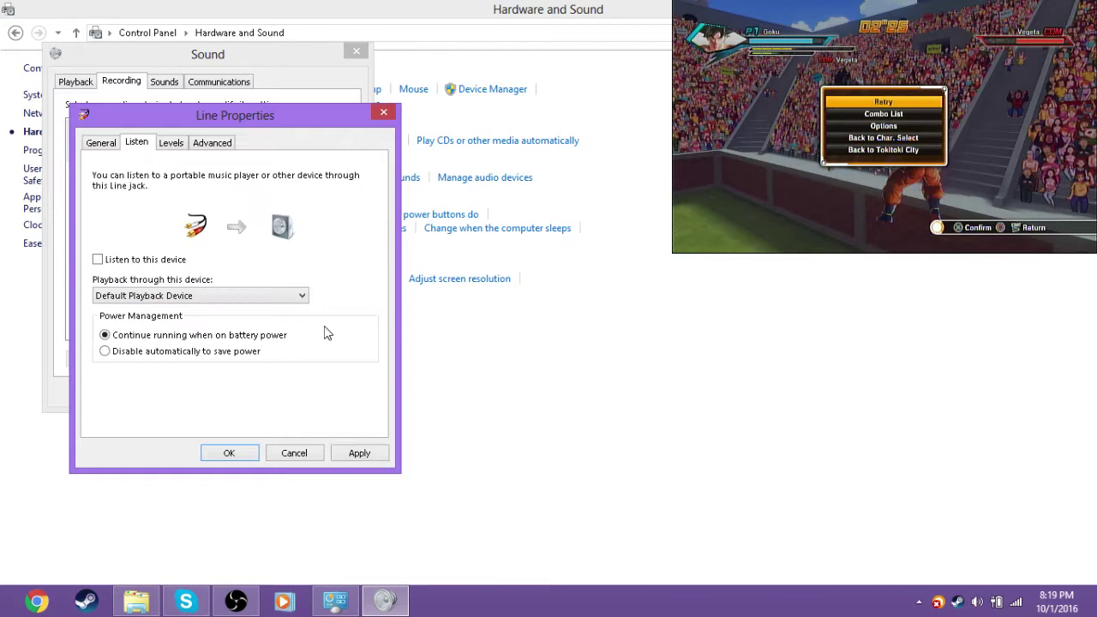
left_click(374, 459)
left_click(171, 263)
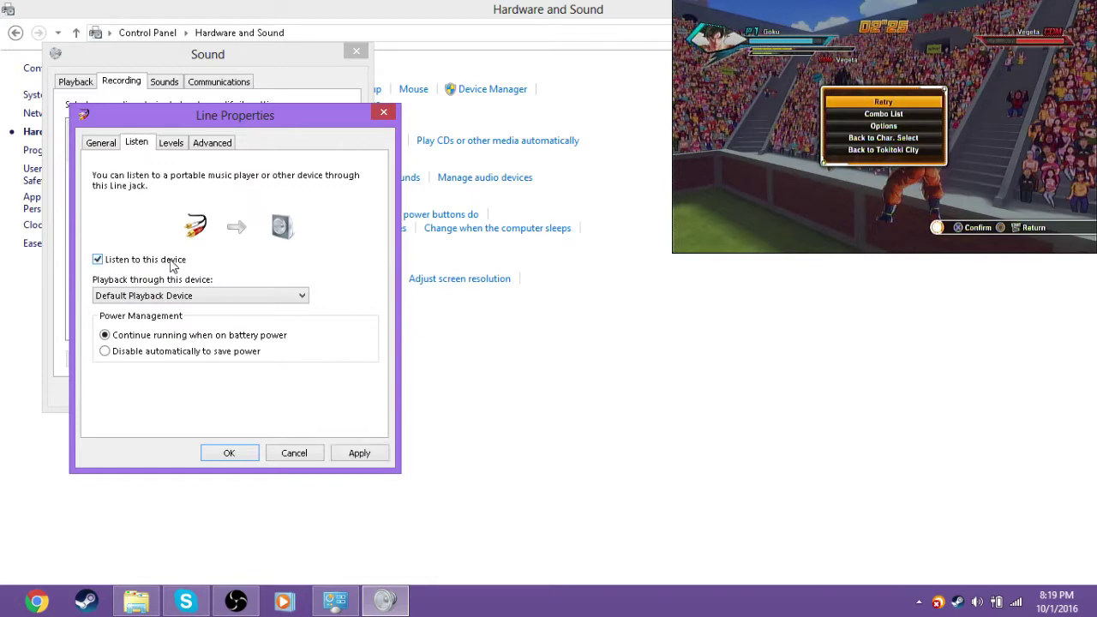
left_click(359, 453)
left_click(229, 453)
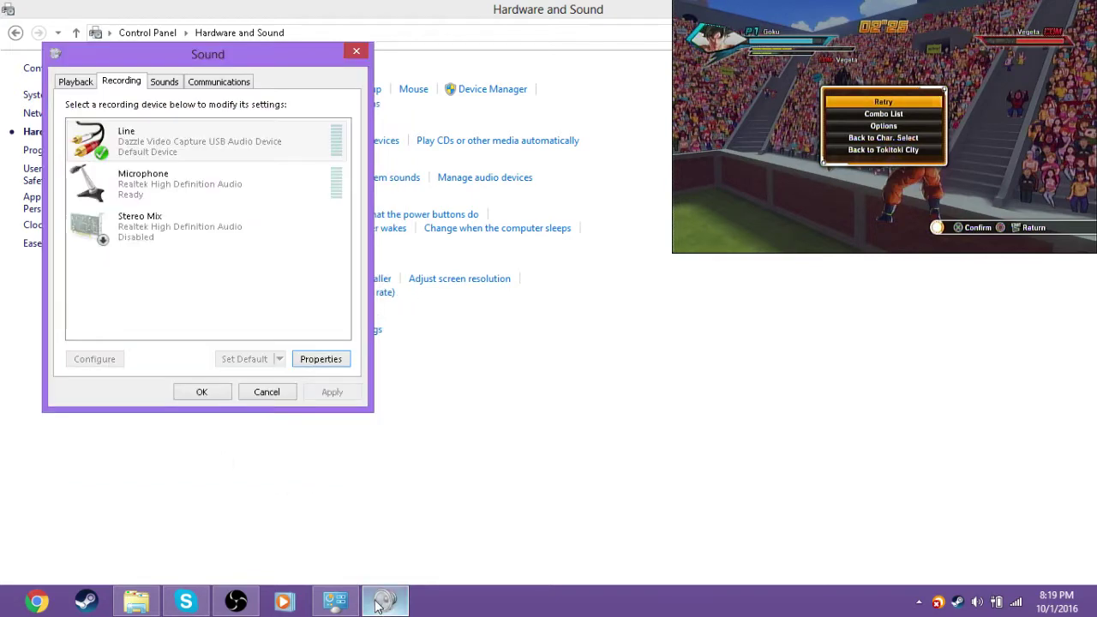
left_click(236, 602)
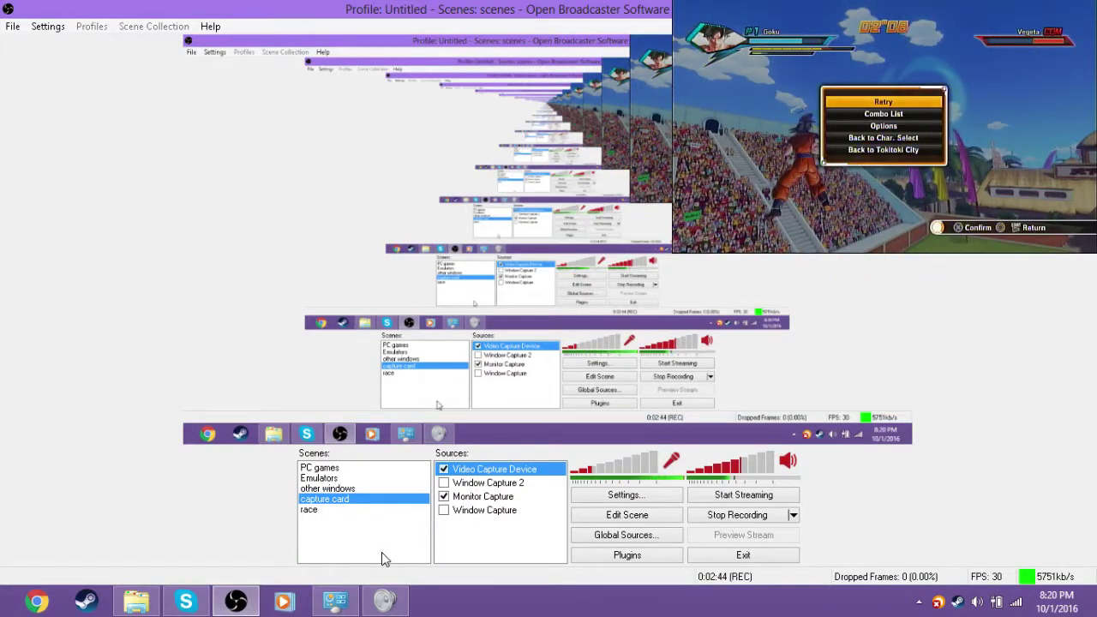
Reopen the Dazzle Line recording device's properties from the Sound settings and raise its level to 100
left_click(384, 601)
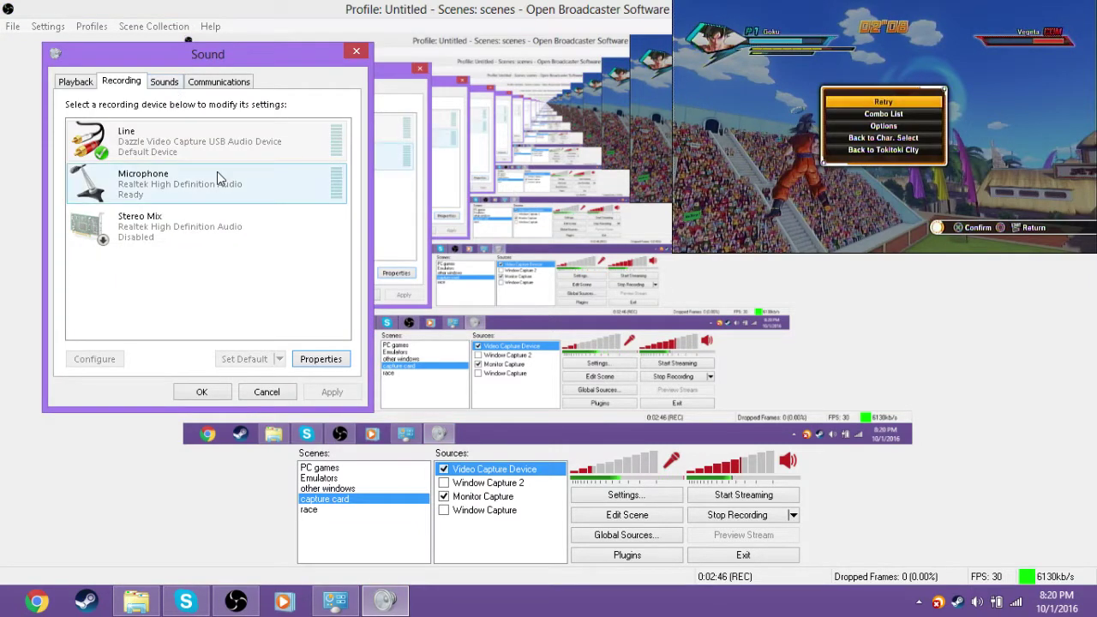
left_click(320, 360)
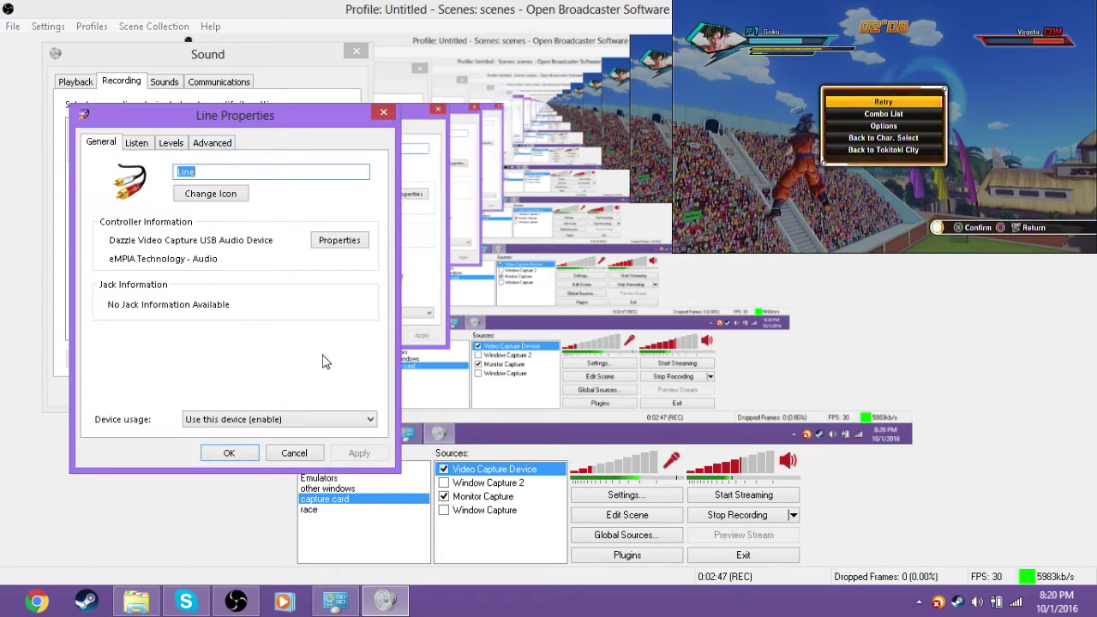
left_click(170, 148)
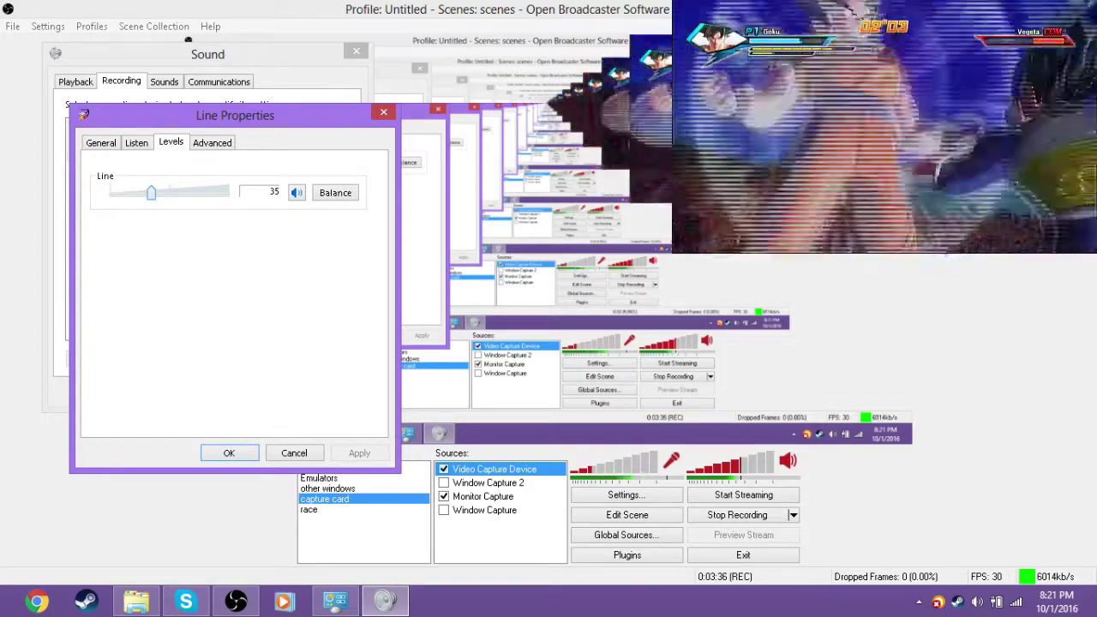
left_click_drag(151, 194, 253, 201)
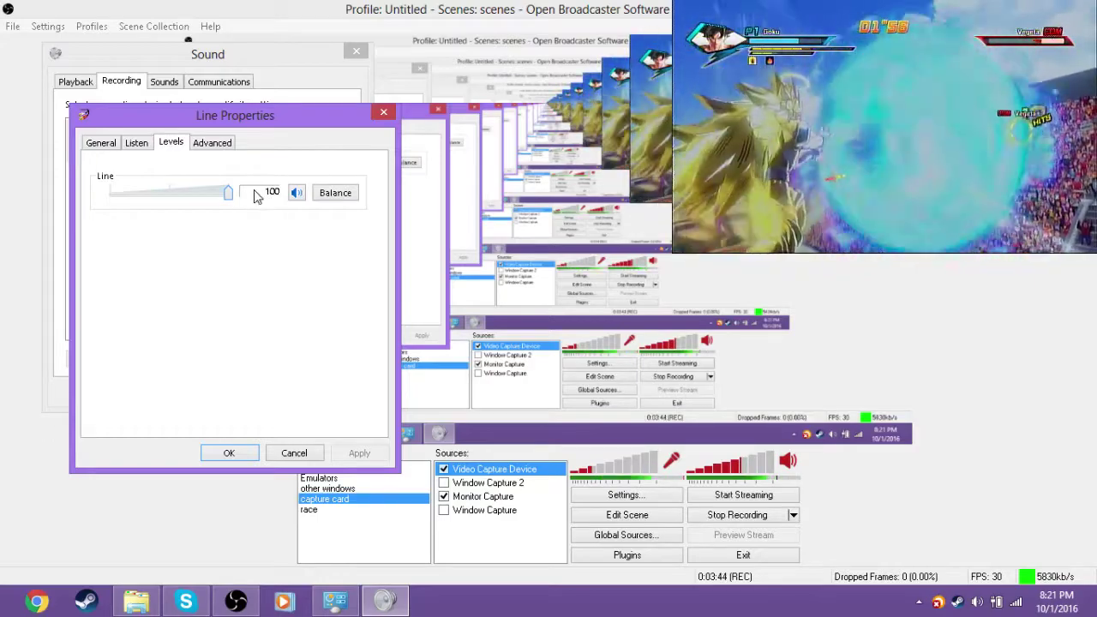
Set the Line recording level to 35 and show the device's listening options
left_click_drag(228, 194, 151, 213)
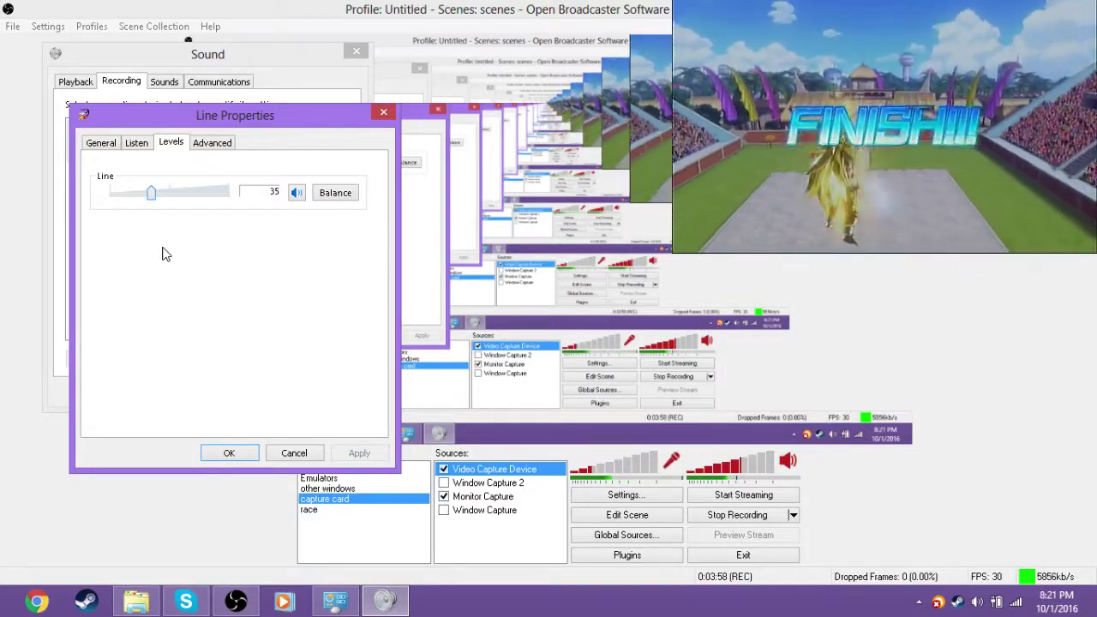
left_click(137, 143)
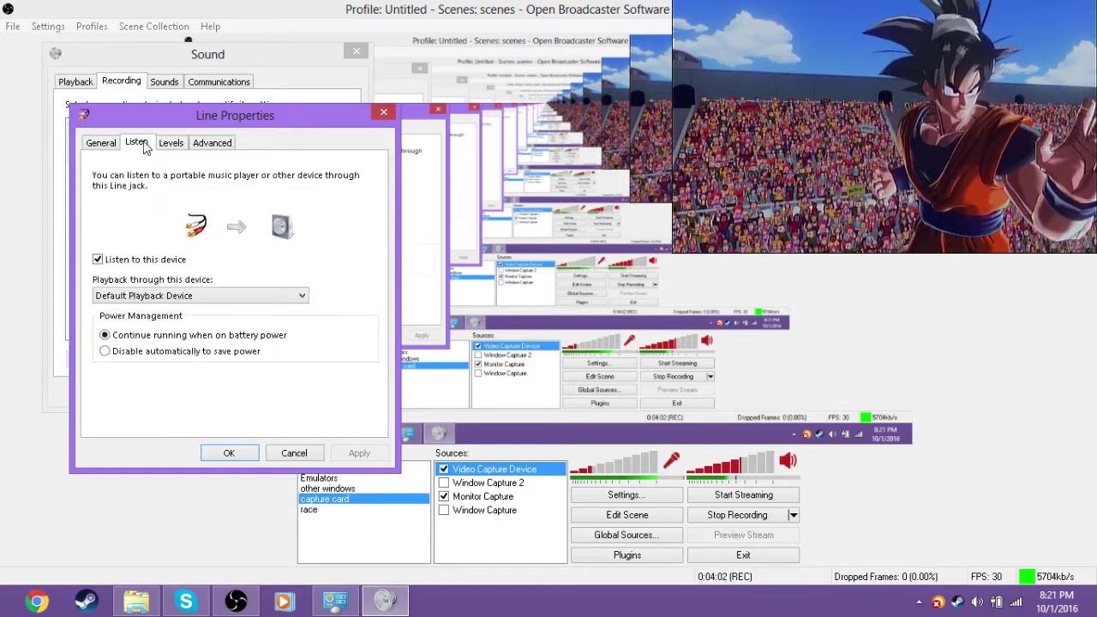